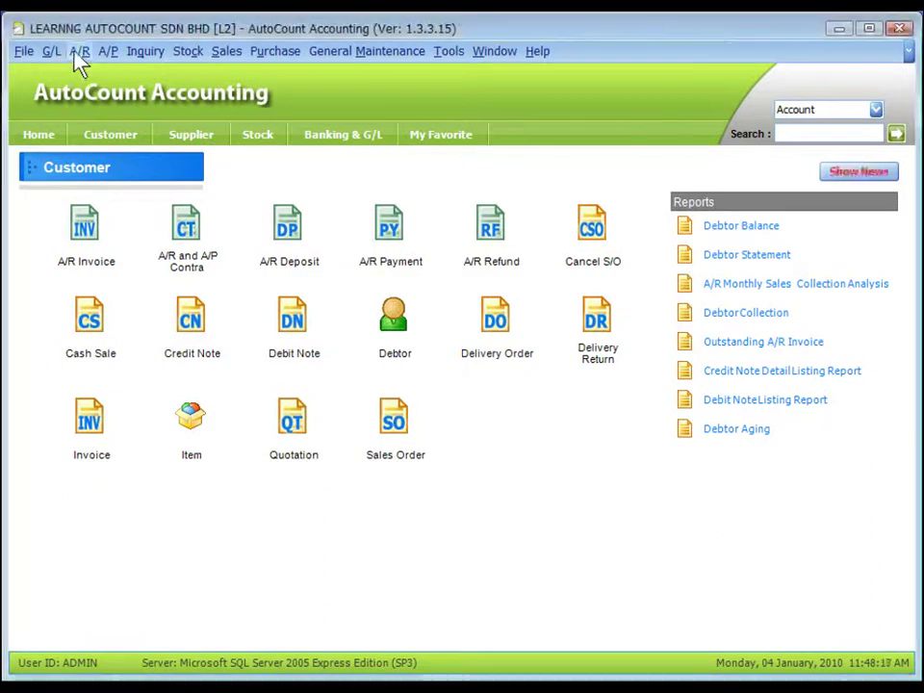
click(78, 53)
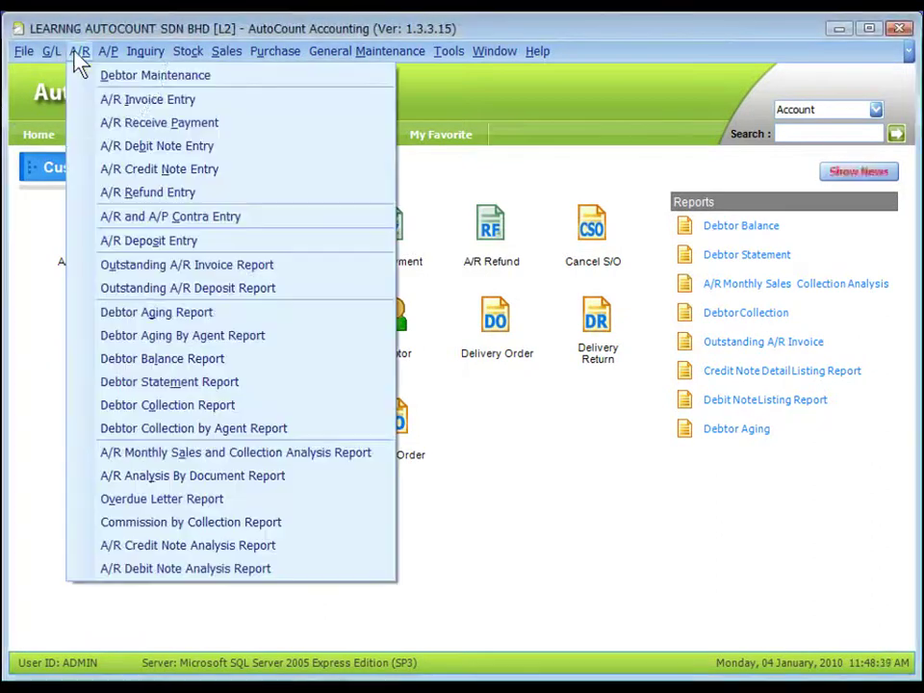
click(113, 106)
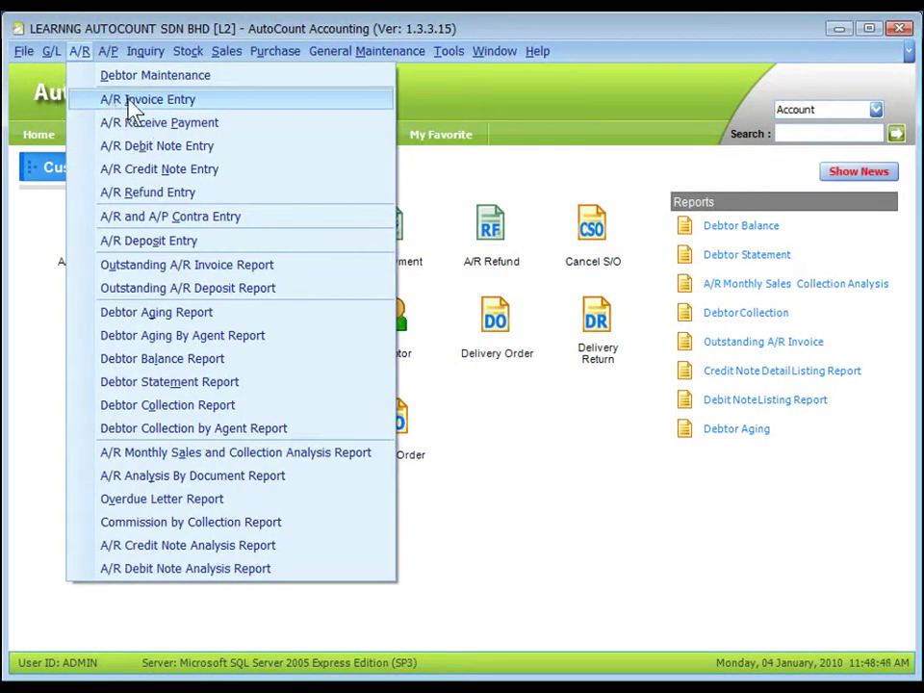
click(226, 50)
click(262, 146)
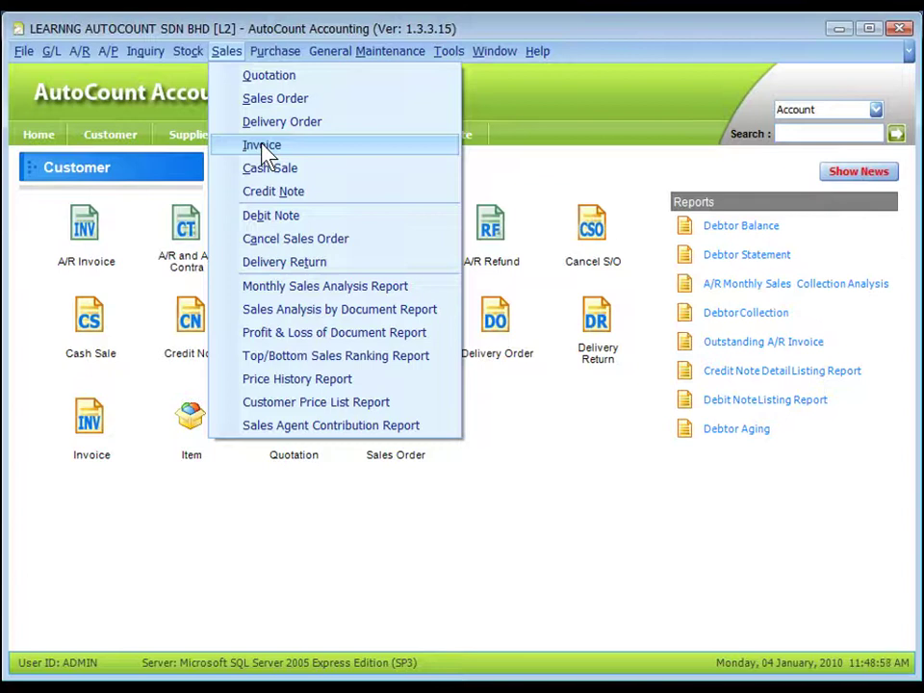
mouse_move(81, 55)
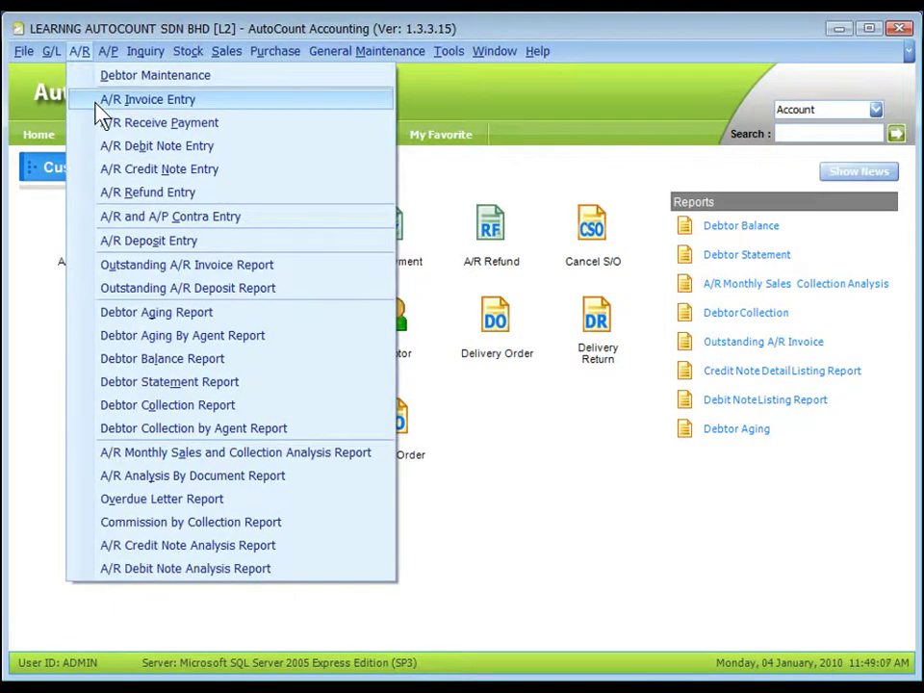
mouse_move(227, 51)
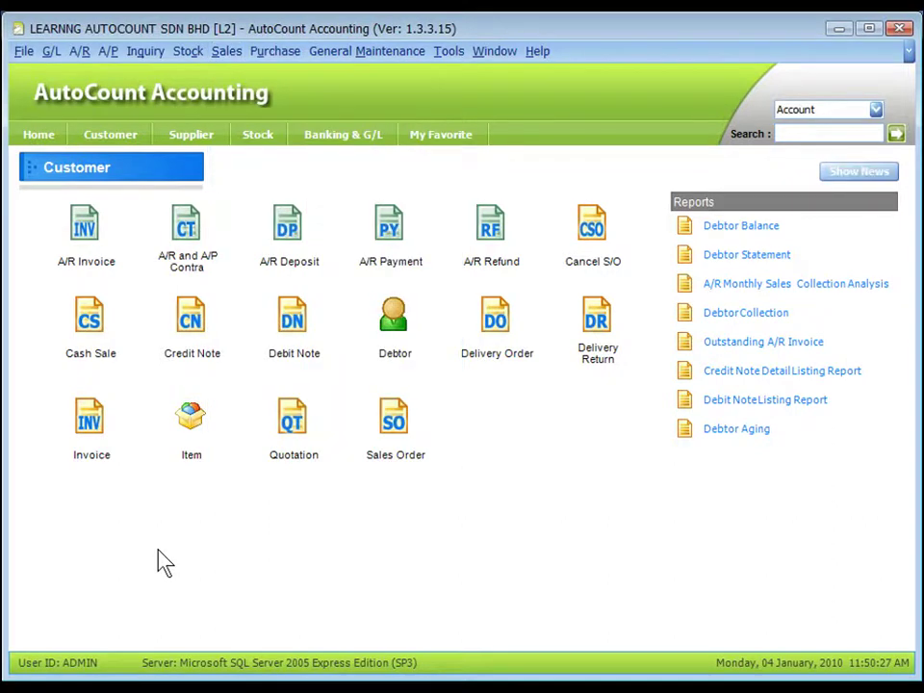
Create a new A/R invoice and choose BEST PHONE SDN BHD as its debtor.
click(79, 51)
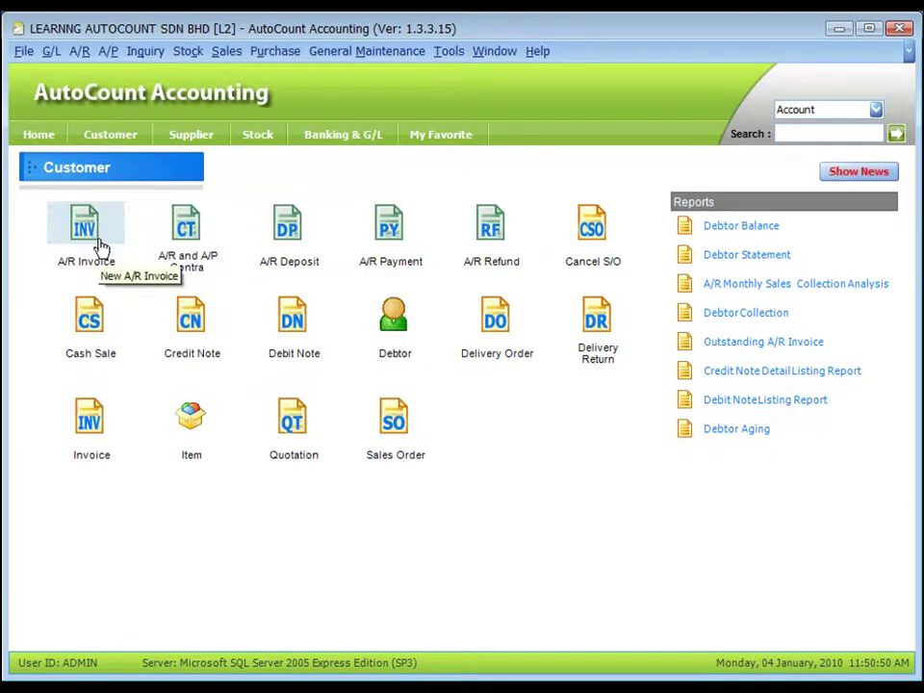
click(101, 247)
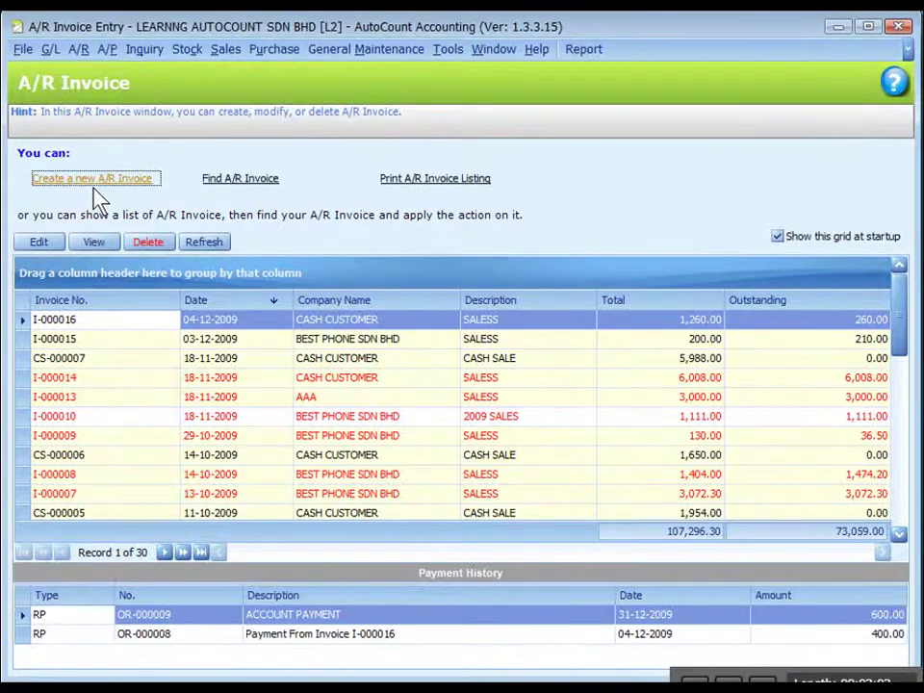
click(93, 183)
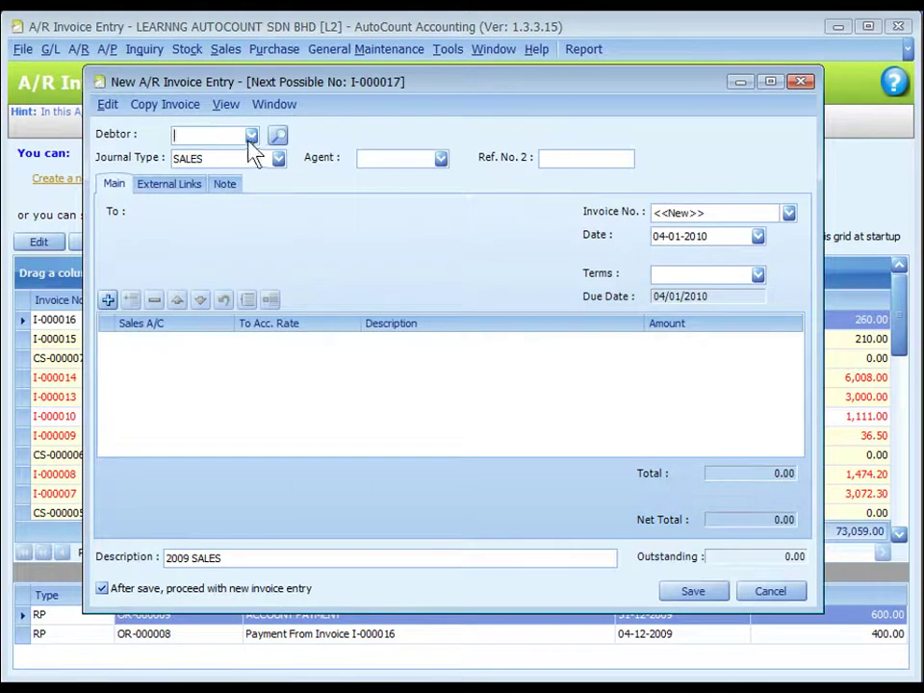
click(251, 138)
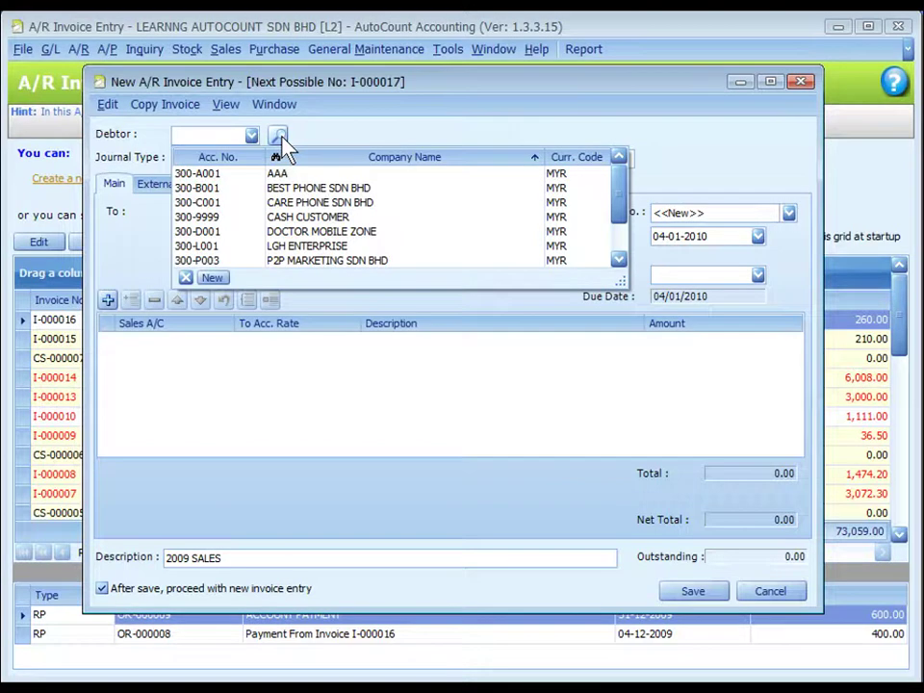
key(Return)
click(233, 136)
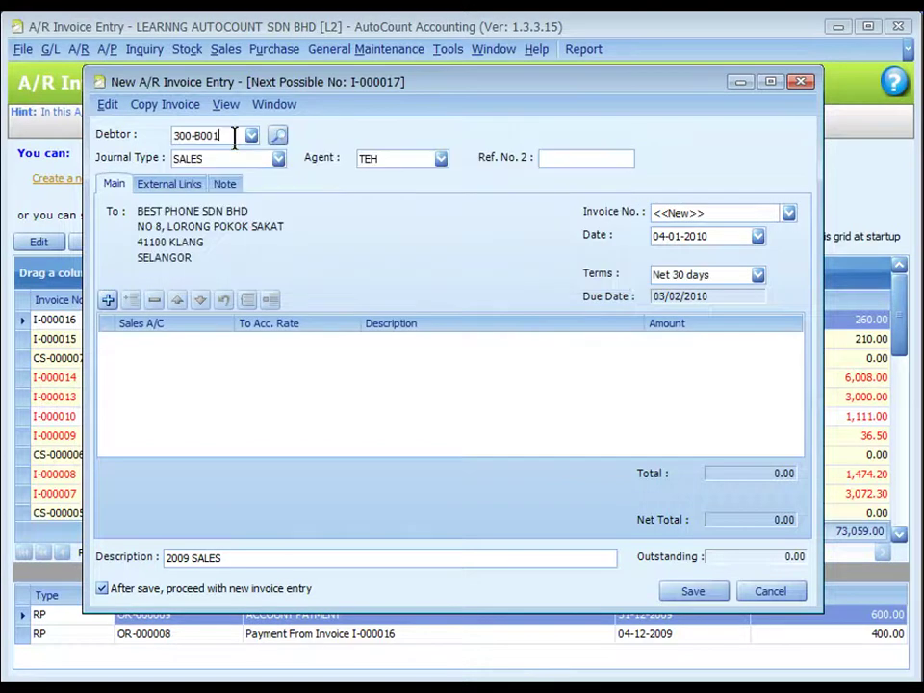
Review the new invoice's journal type, agent, second reference, invoice numbering format and date fields.
click(279, 165)
click(444, 169)
click(567, 161)
click(346, 103)
click(789, 216)
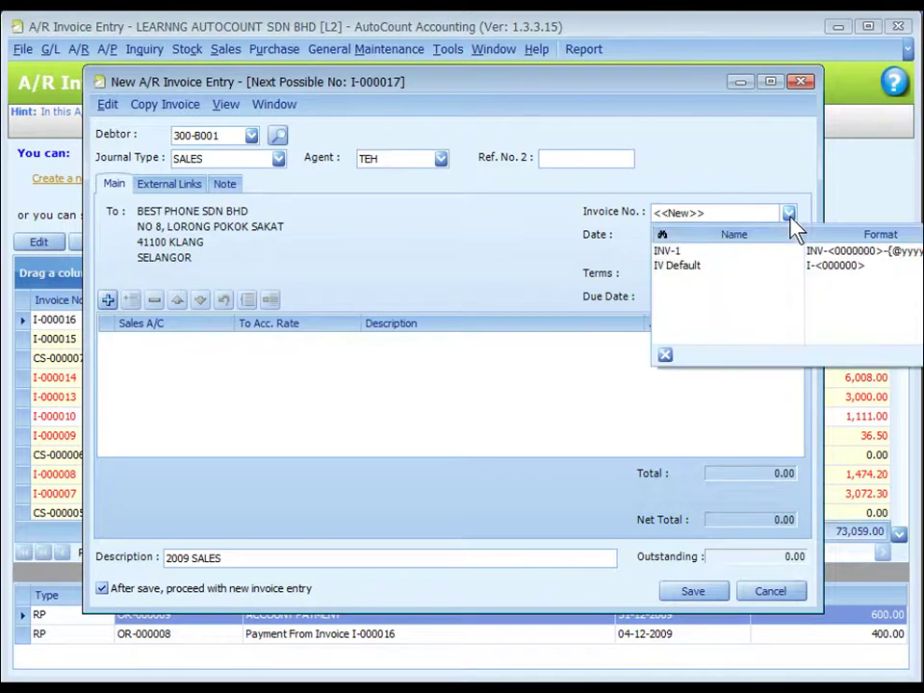
click(742, 212)
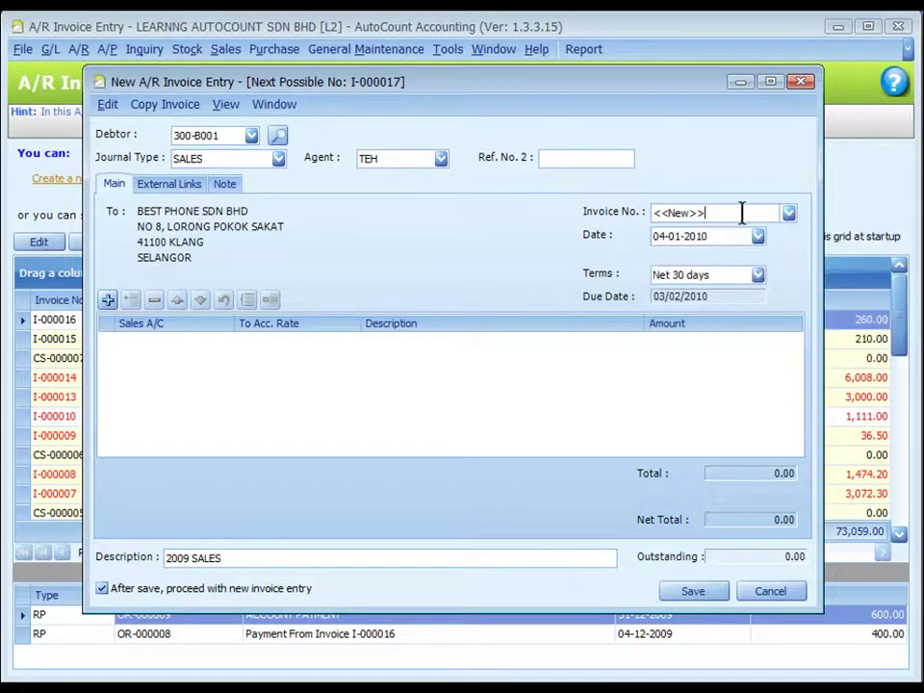
drag(716, 210, 639, 212)
click(724, 236)
Add a CREDIT SALES detail line with an amount of 5000 and set the invoice description to 2010 SALES.
click(108, 300)
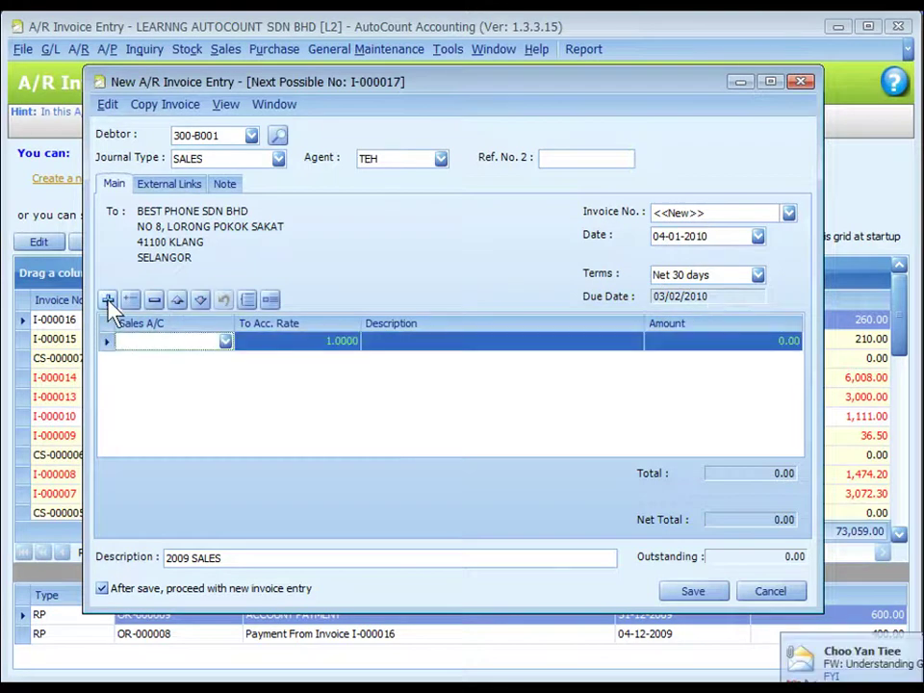
click(227, 344)
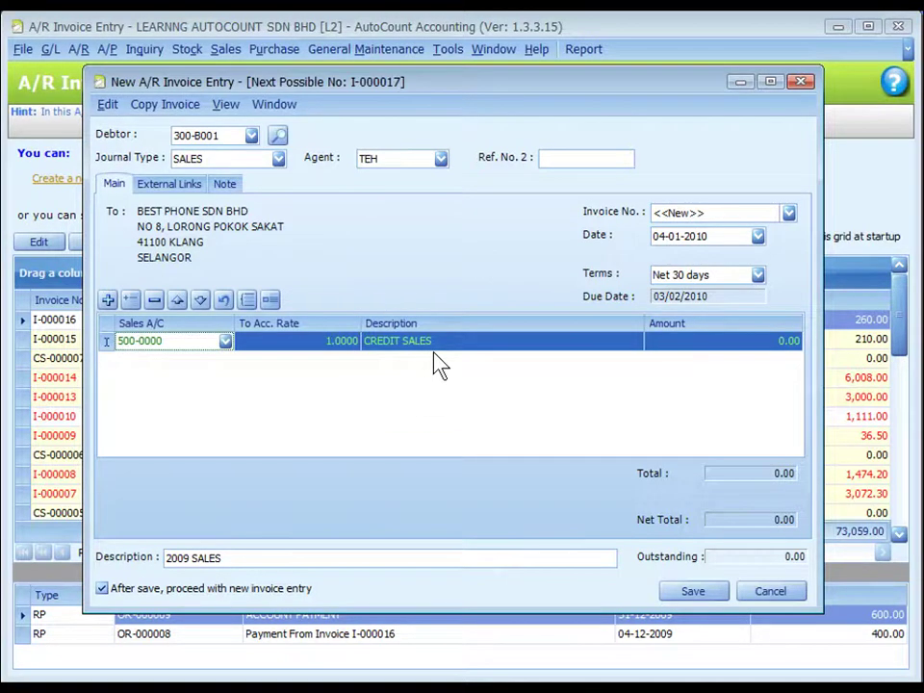
click(455, 343)
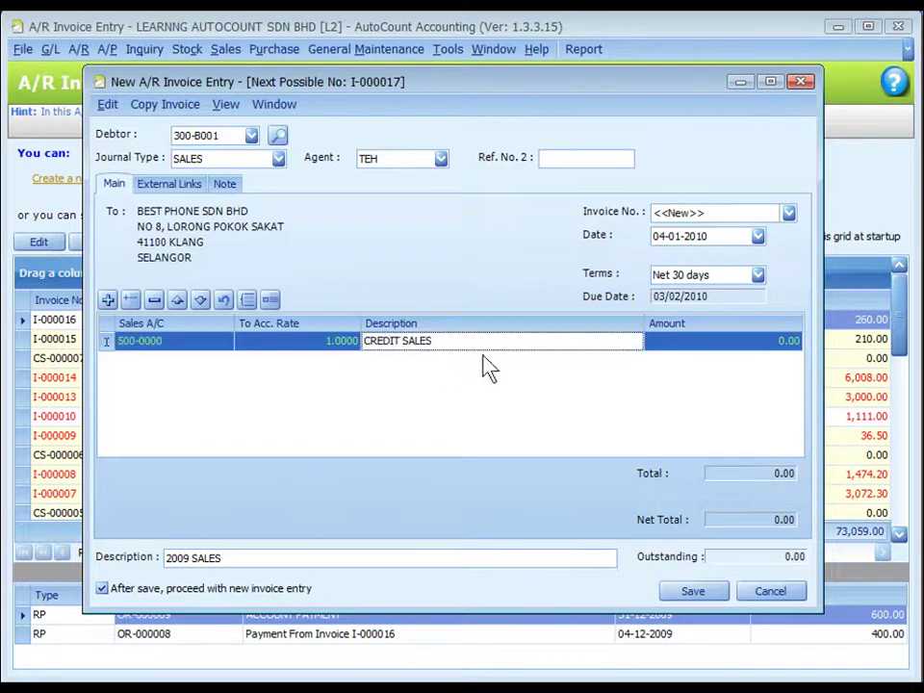
click(731, 340)
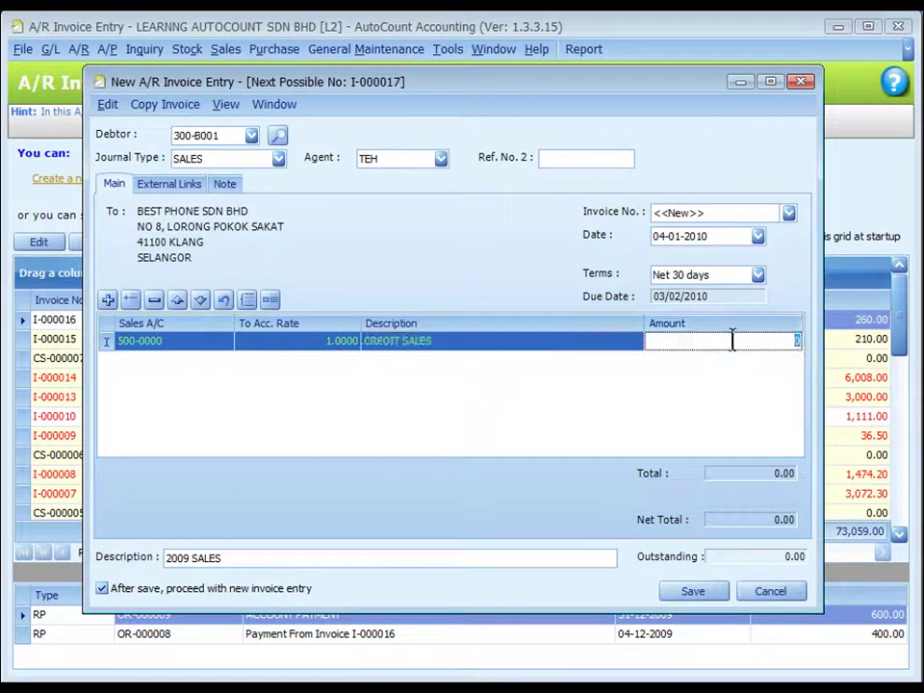
text(5000)
key(Return)
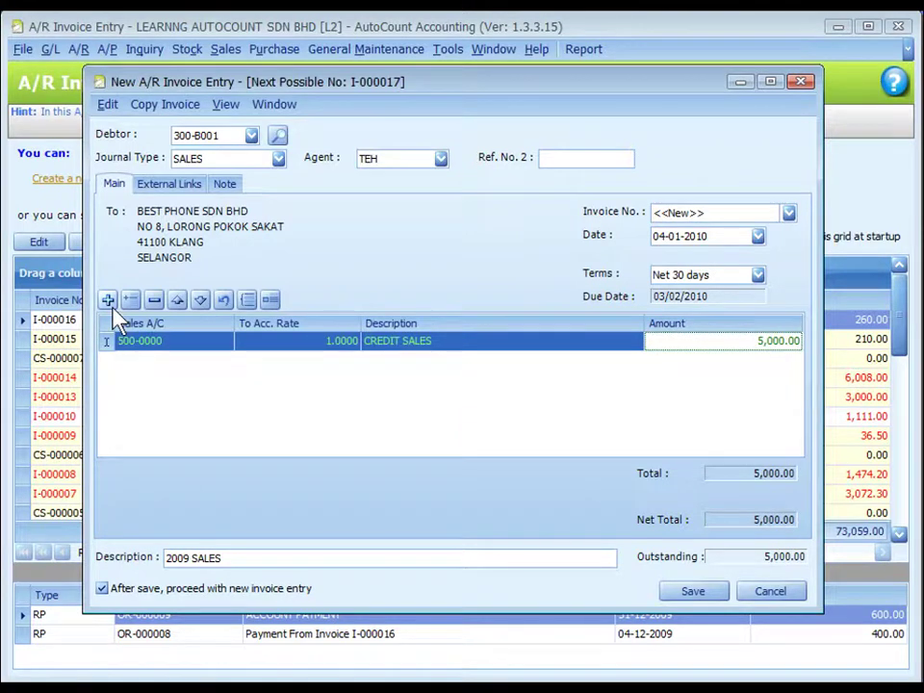
double_click(178, 557)
text(2010)
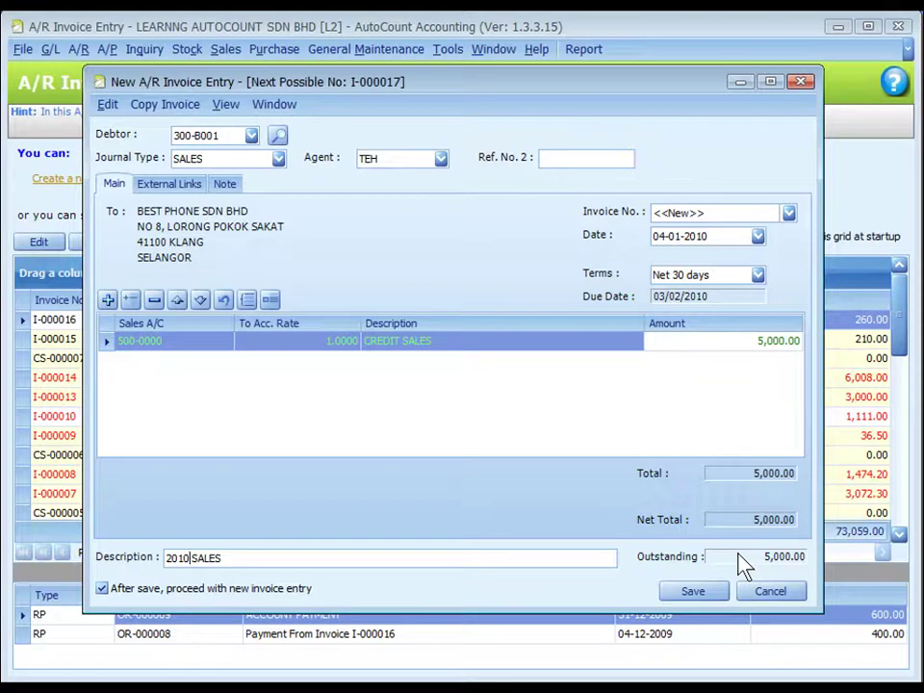
View the posting details of the new A/R invoice and return to the entry form.
click(227, 107)
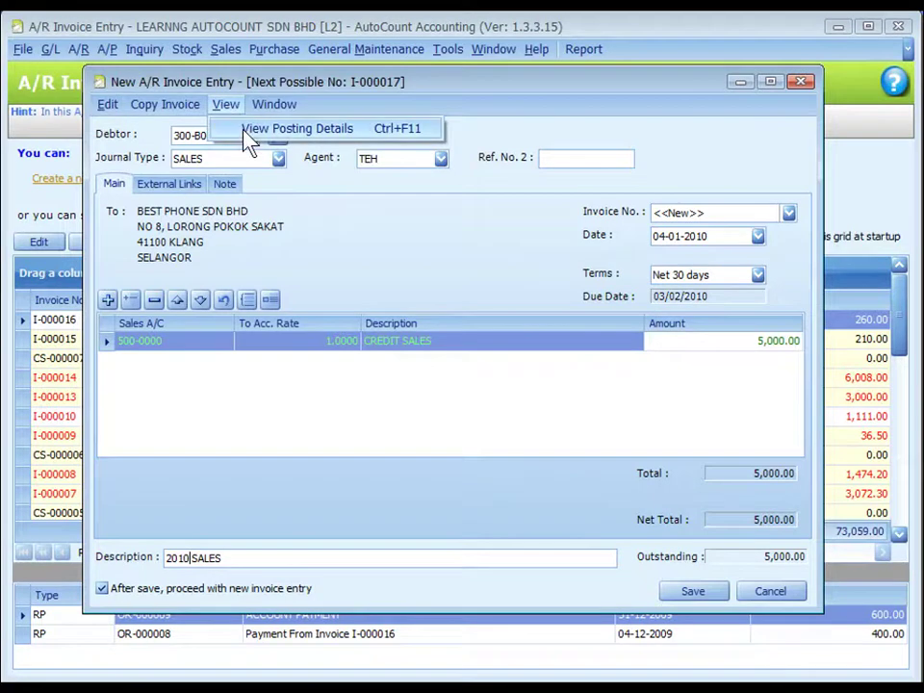
click(246, 134)
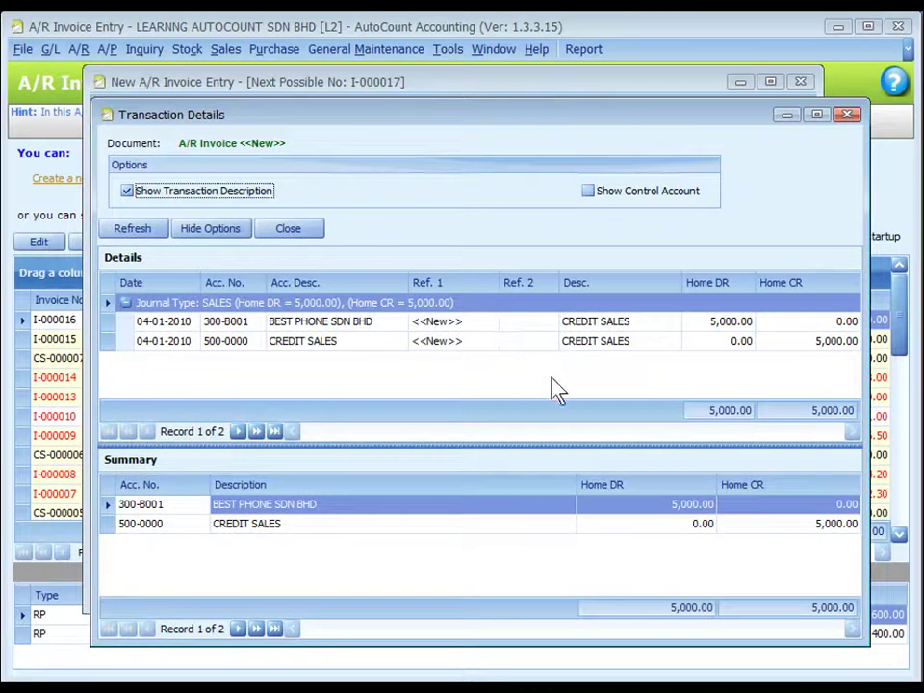
key(Escape)
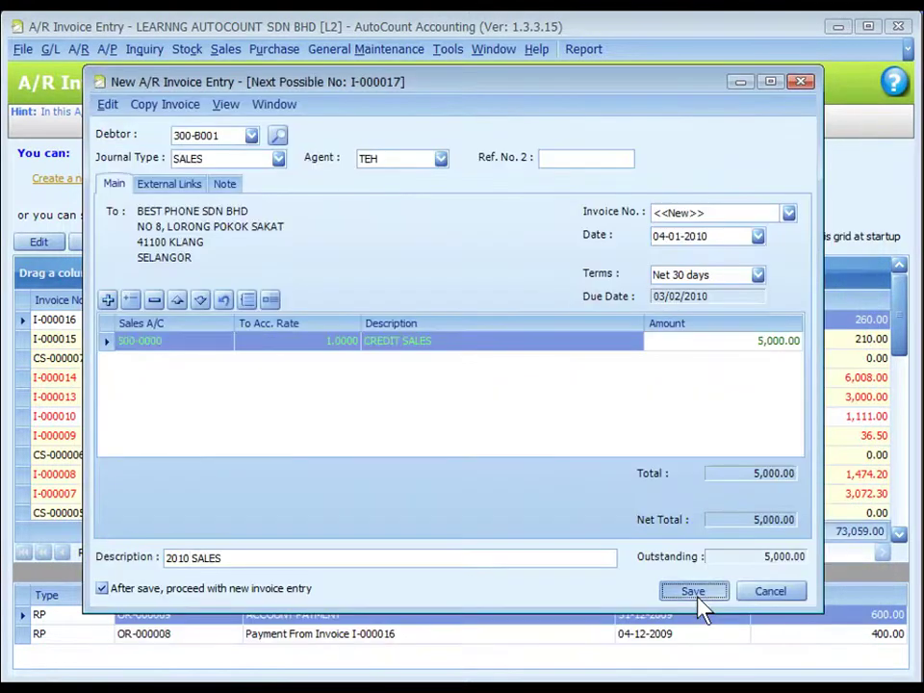
Save the A/R invoice and close the blank entry form that follows it.
click(697, 597)
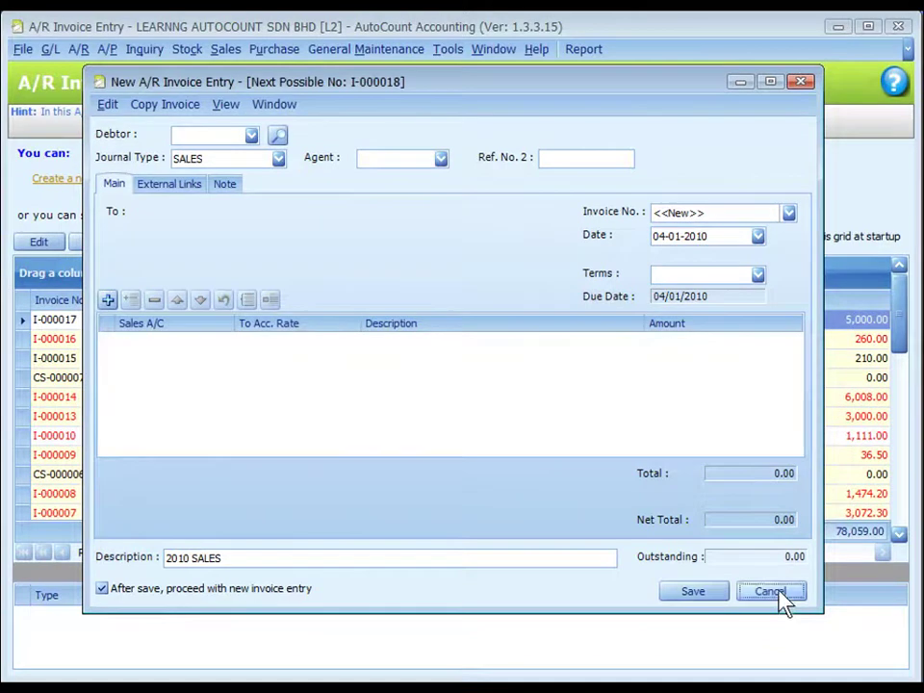
click(779, 594)
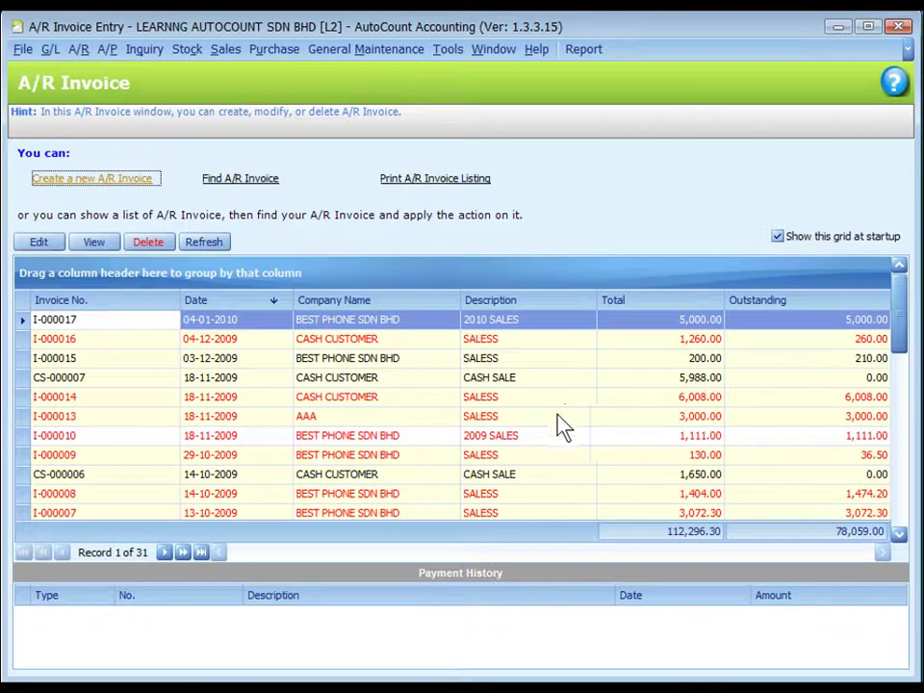
Examine the payment history of invoice I-000016 and leave the A/R invoice list.
click(528, 338)
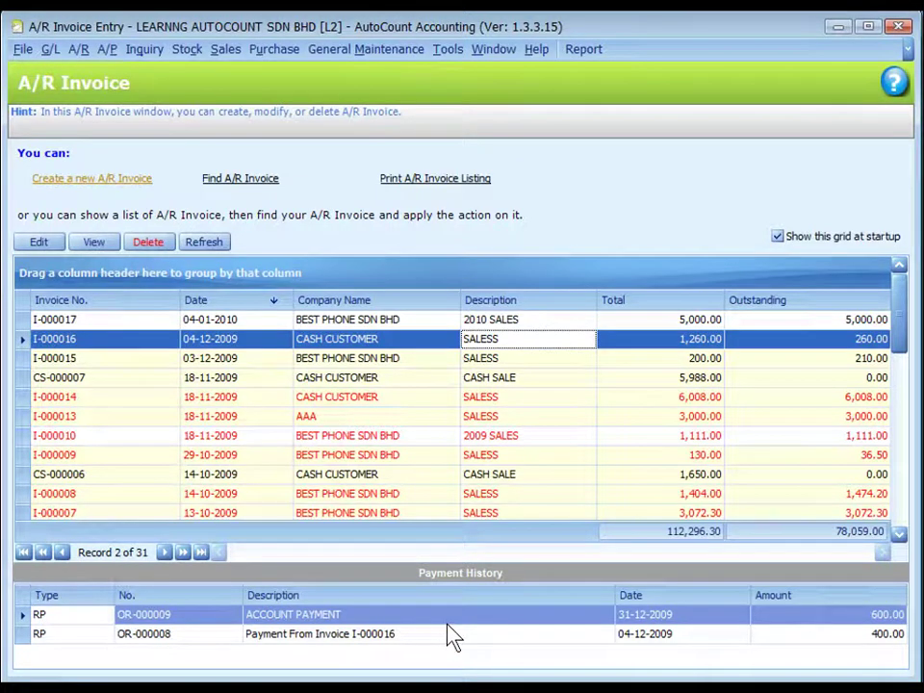
key(Escape)
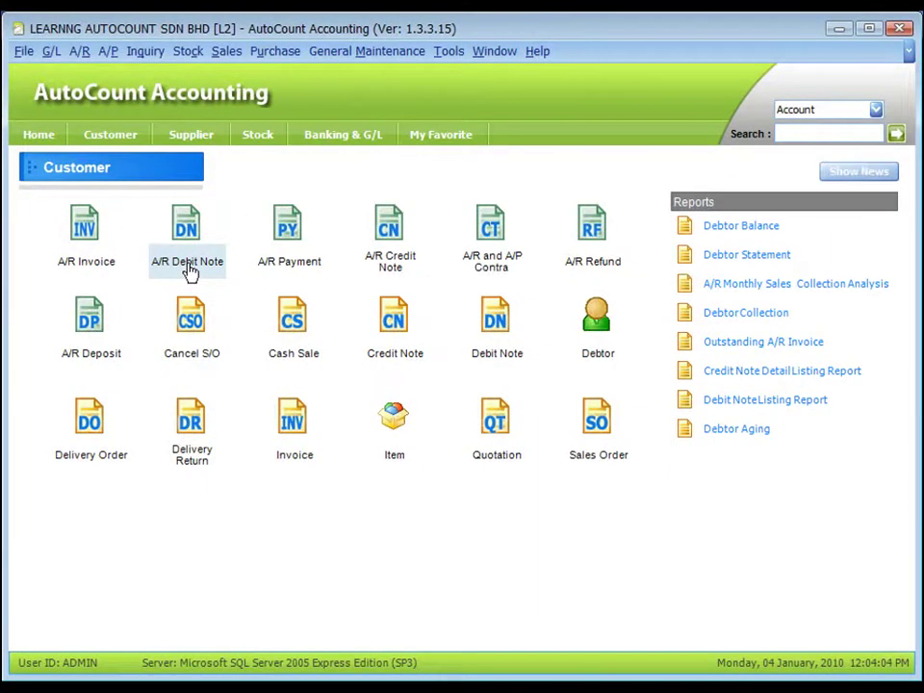
Go to A/R Debit Note Entry and open debit note DN-000001 for editing.
click(188, 267)
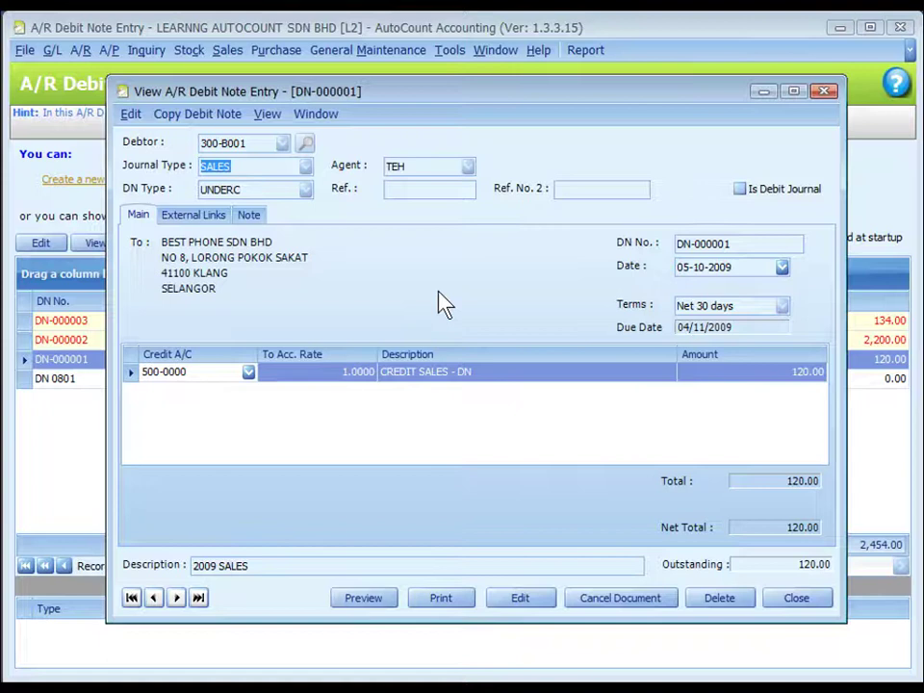
click(517, 601)
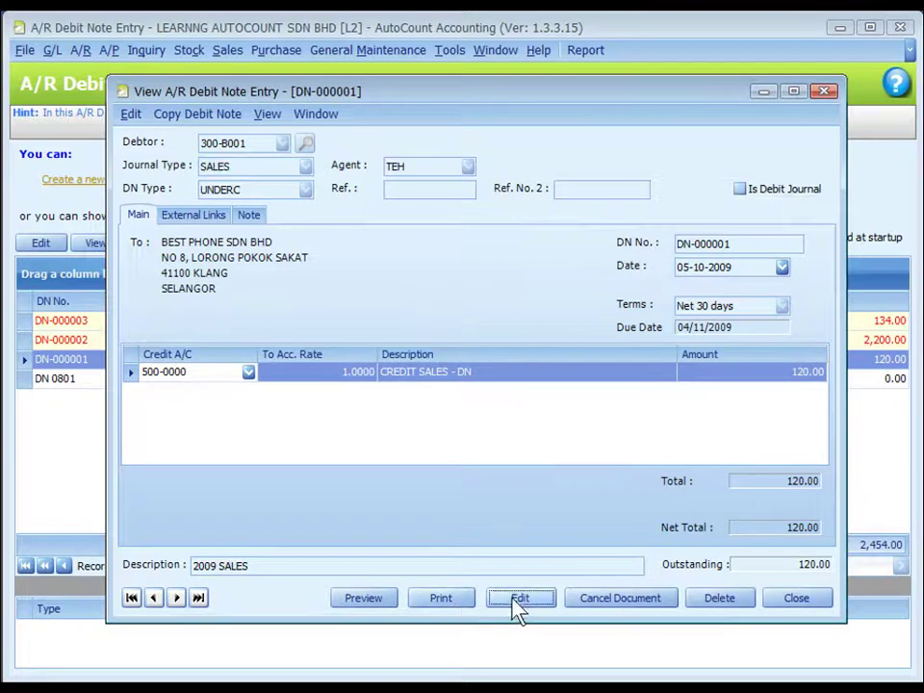